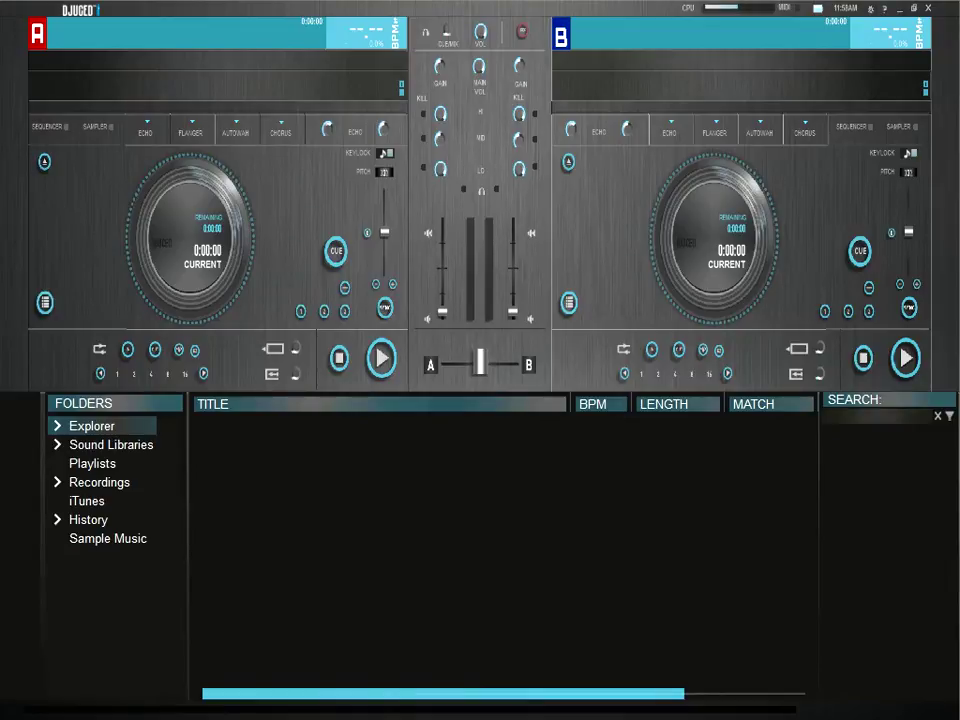
Step: List the Sample Music library and pick the Breathless and Animal Rights tracks
{"action": "left_click", "coordinate": [107, 538]}
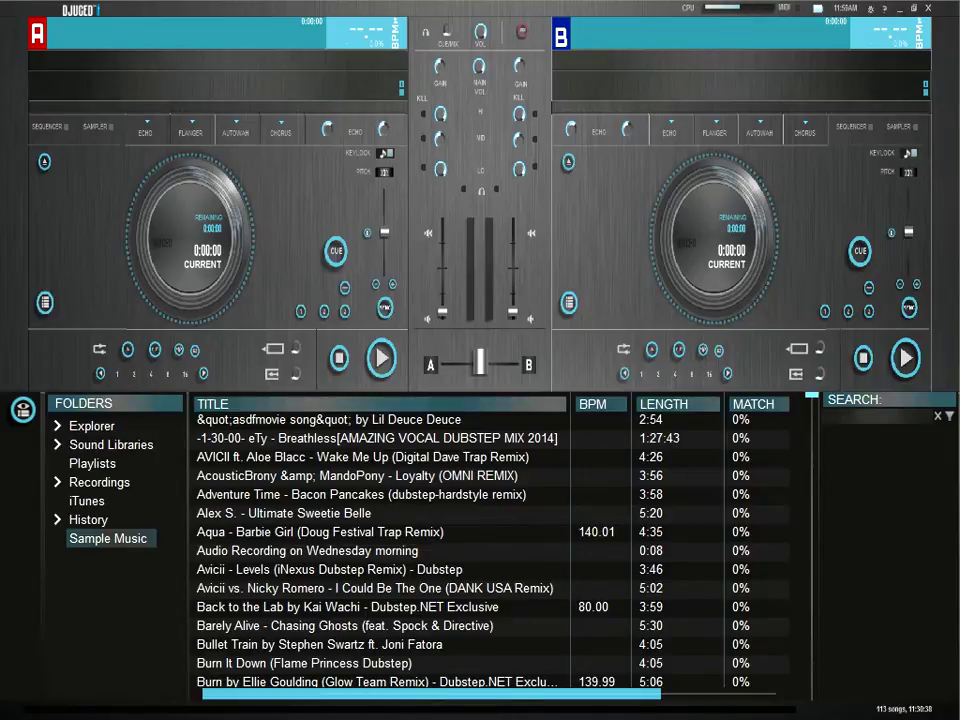
{"action": "left_click", "coordinate": [377, 438]}
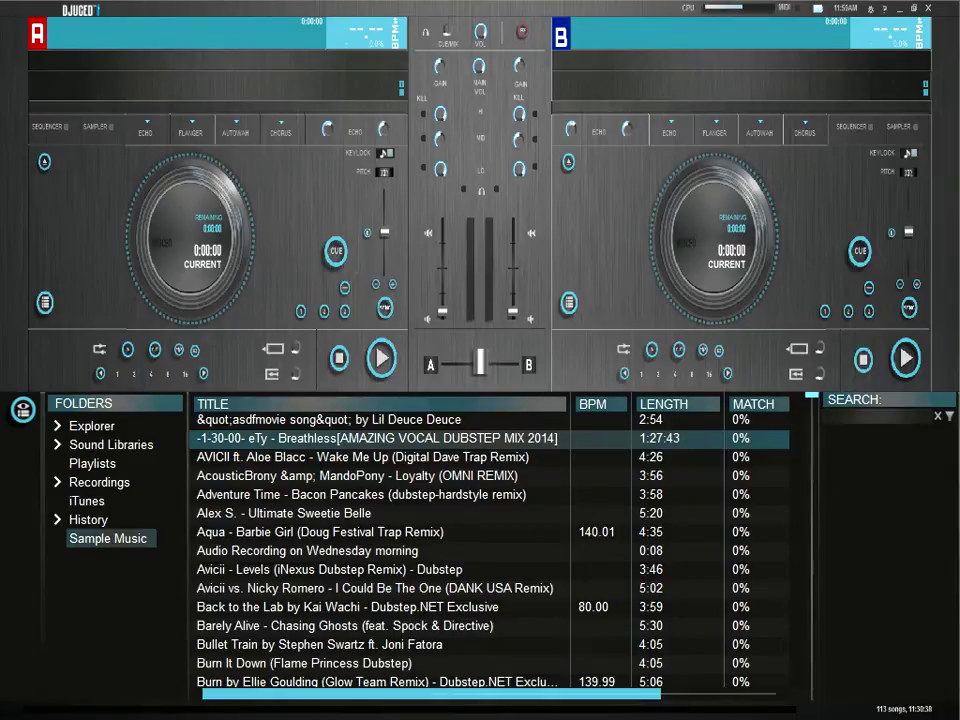
{"action": "scroll", "coordinate": [490, 540], "scroll_direction": "down", "scroll_amount": 3}
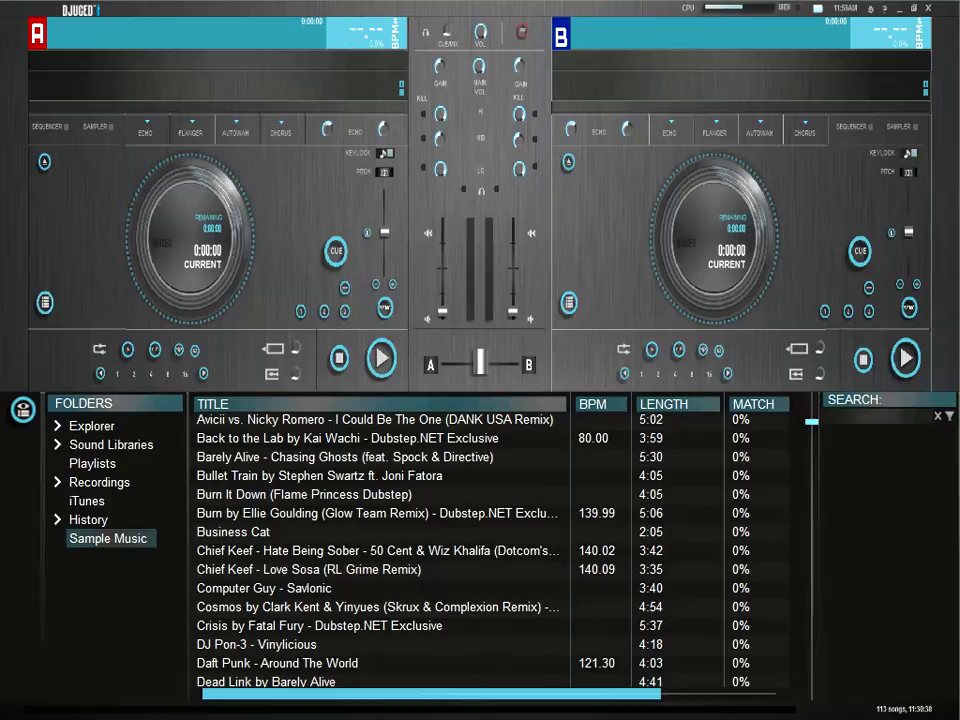
{"action": "scroll", "coordinate": [480, 540], "scroll_direction": "down", "scroll_amount": 4}
{"action": "scroll", "coordinate": [480, 540], "scroll_direction": "down", "scroll_amount": 3}
{"action": "scroll", "coordinate": [480, 540], "scroll_direction": "up", "scroll_amount": 4}
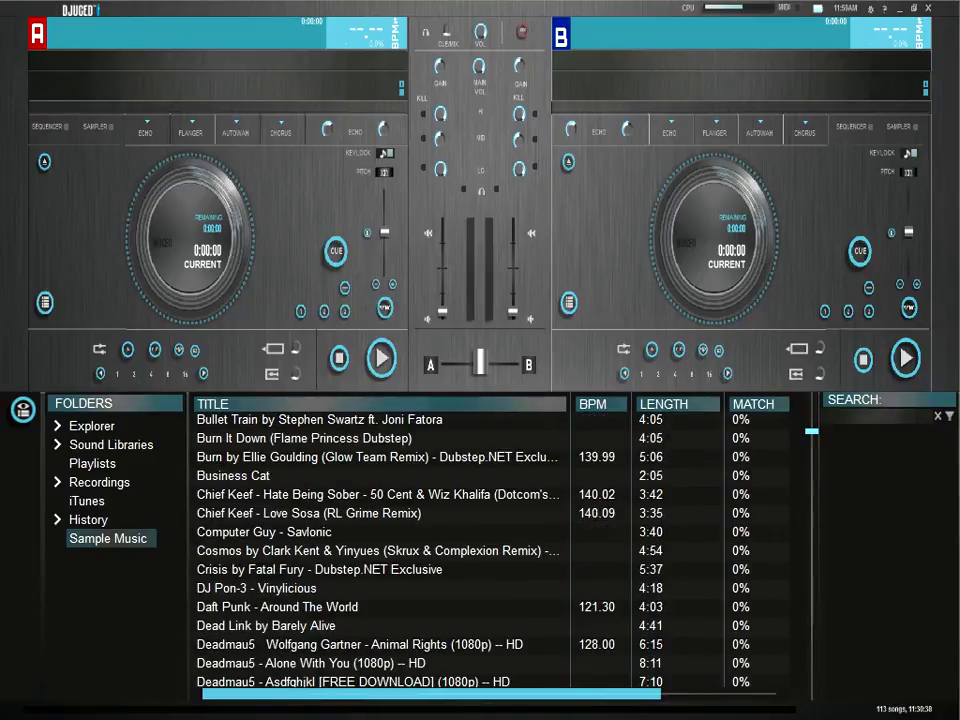
{"action": "scroll", "coordinate": [480, 540], "scroll_direction": "down", "scroll_amount": 1}
{"action": "scroll", "coordinate": [480, 540], "scroll_direction": "down", "scroll_amount": 6}
{"action": "scroll", "coordinate": [480, 540], "scroll_direction": "up", "scroll_amount": 6}
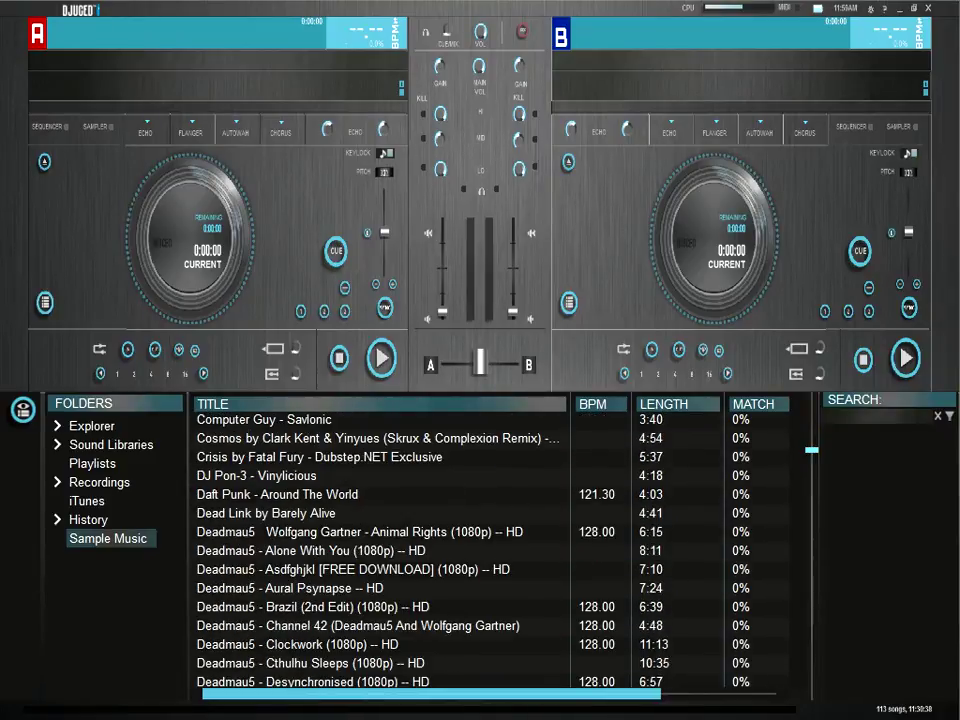
{"action": "left_click", "coordinate": [360, 531]}
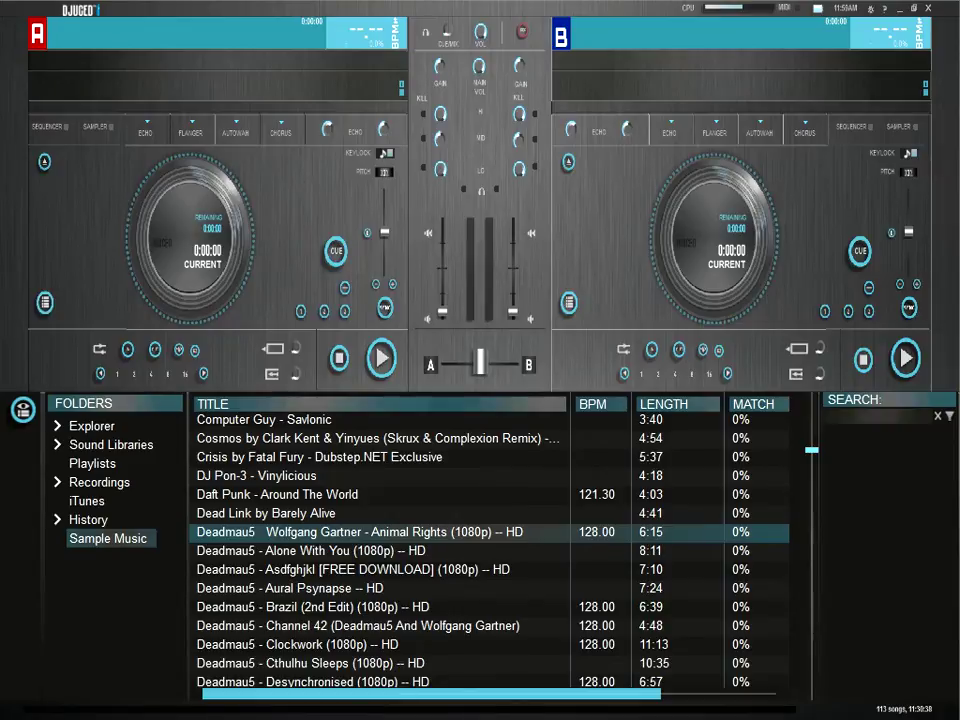
{"action": "scroll", "coordinate": [480, 540], "scroll_direction": "down", "scroll_amount": 6}
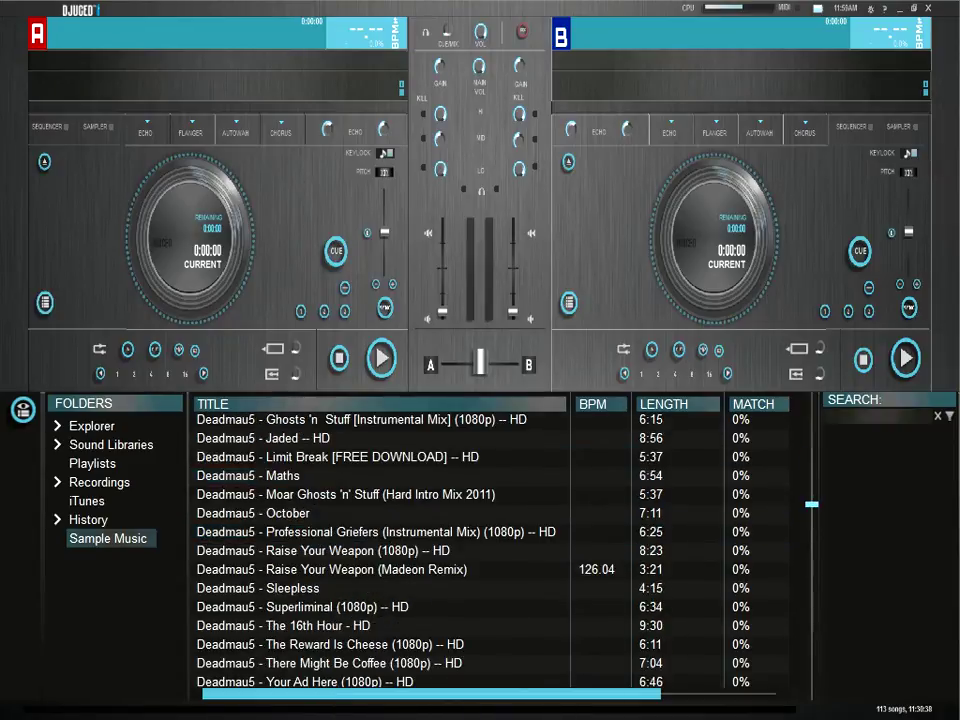
{"action": "scroll", "coordinate": [480, 540], "scroll_direction": "up", "scroll_amount": 4}
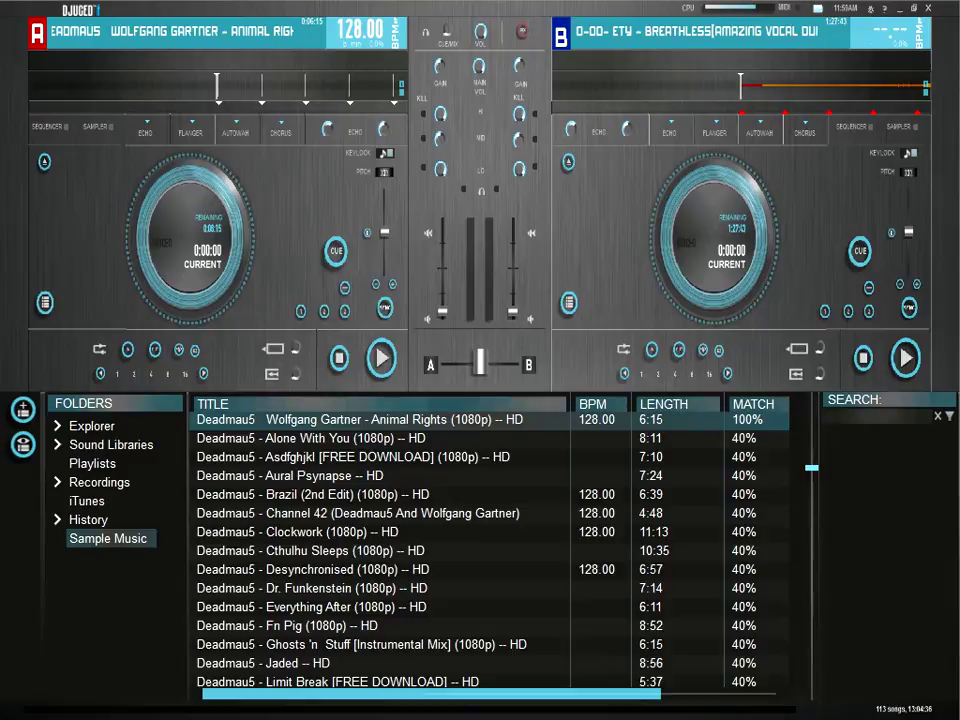
{"action": "scroll", "coordinate": [380, 550], "scroll_direction": "down", "scroll_amount": 5}
{"action": "scroll", "coordinate": [380, 550], "scroll_direction": "down", "scroll_amount": 5}
{"action": "scroll", "coordinate": [380, 550], "scroll_direction": "down", "scroll_amount": 5}
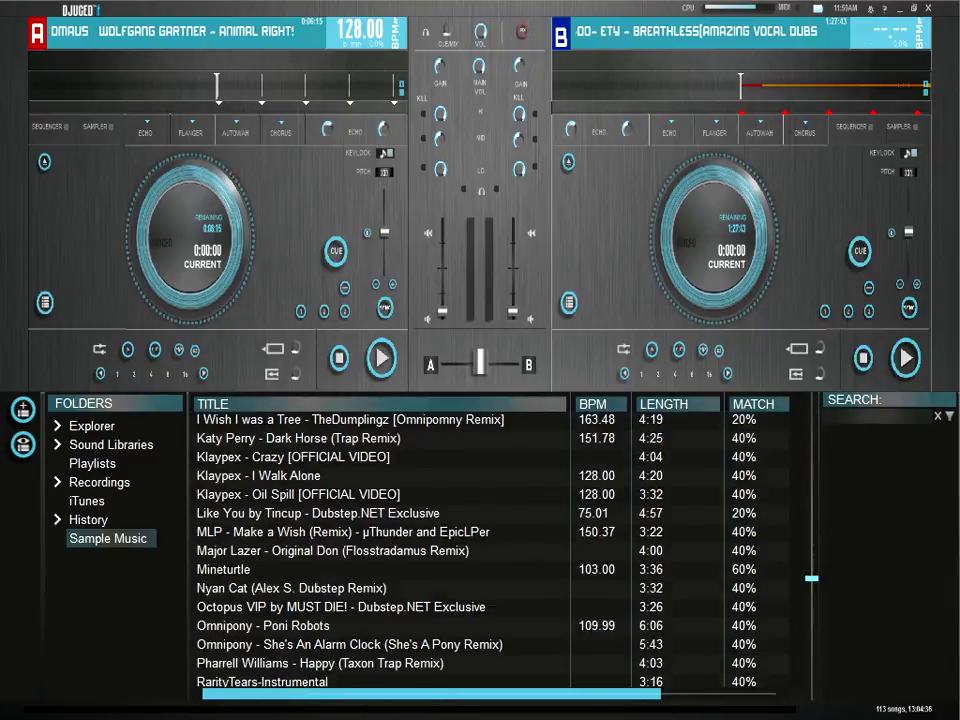
{"action": "scroll", "coordinate": [380, 550], "scroll_direction": "down", "scroll_amount": 6}
{"action": "scroll", "coordinate": [380, 550], "scroll_direction": "down", "scroll_amount": 10}
{"action": "scroll", "coordinate": [380, 550], "scroll_direction": "down", "scroll_amount": 8}
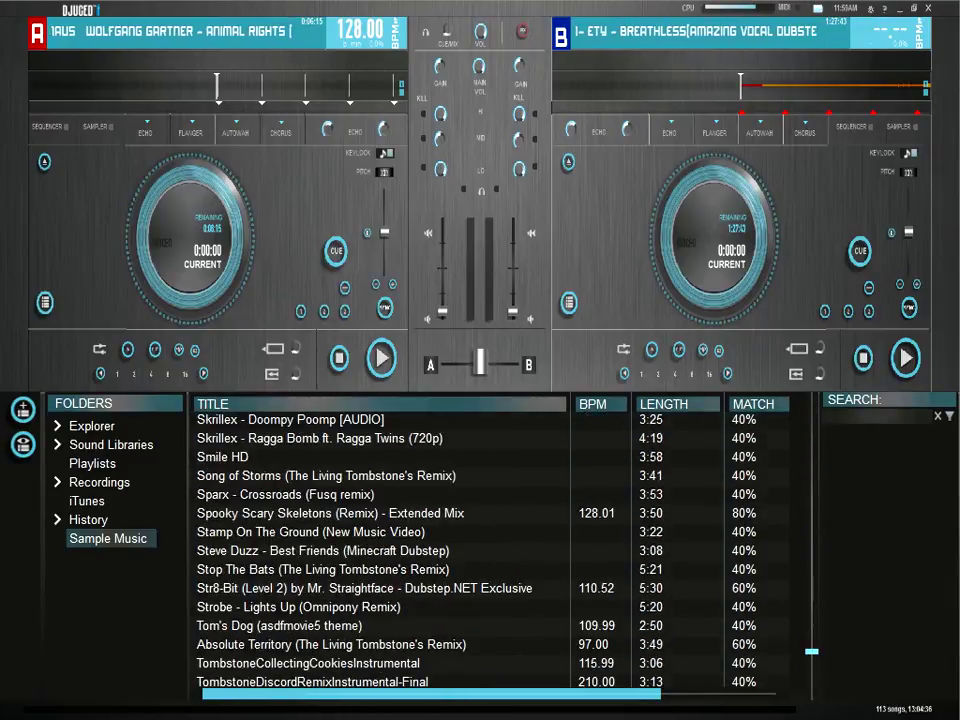
{"action": "scroll", "coordinate": [380, 550], "scroll_direction": "up", "scroll_amount": 9}
{"action": "scroll", "coordinate": [380, 550], "scroll_direction": "up", "scroll_amount": 6}
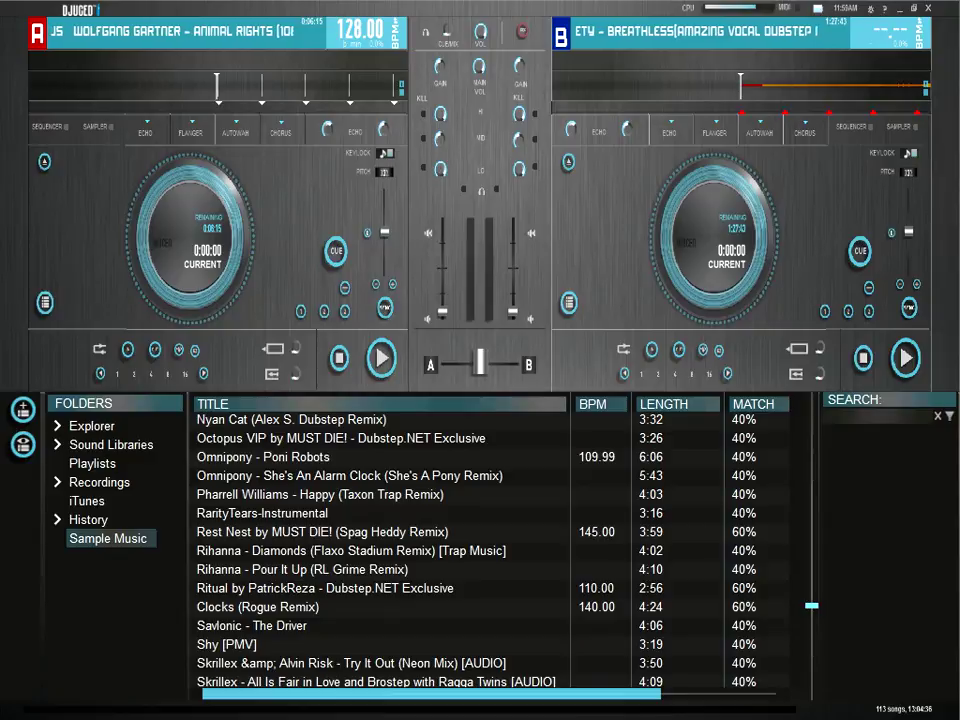
Step: Pick Pharrell Williams' 'Happy (Taxon Trap Remix)' from the library list
{"action": "left_click", "coordinate": [320, 494]}
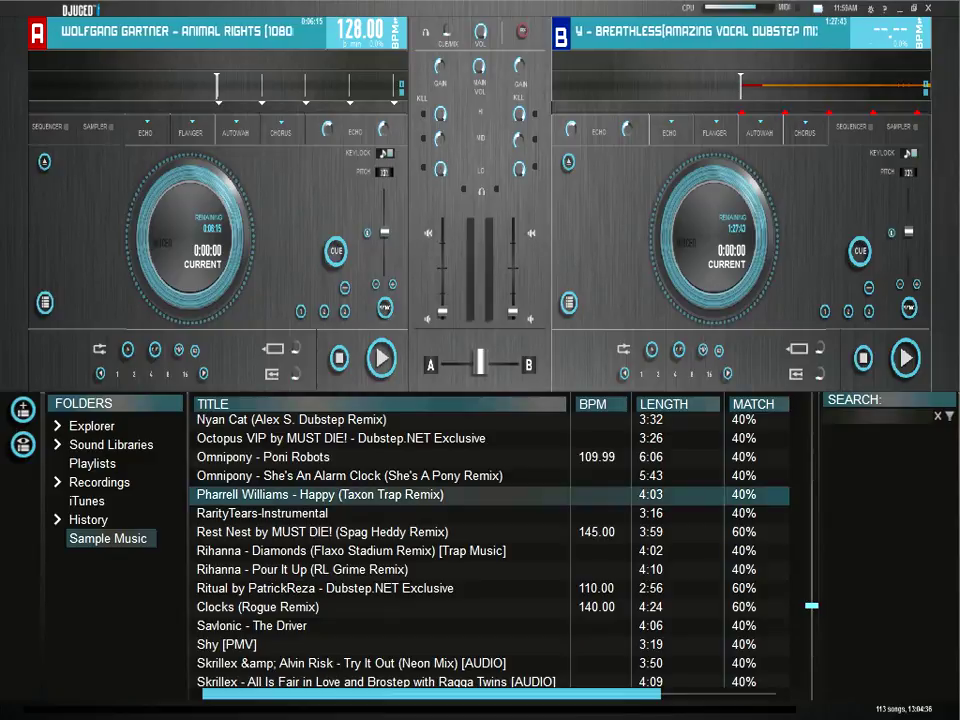